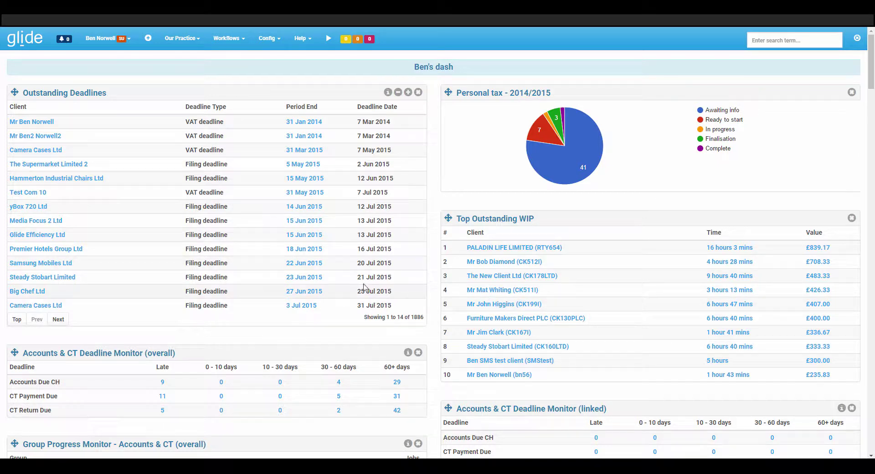
Step: Open the VAT returns workflow system for editing and show its workflow routes
click(268, 39)
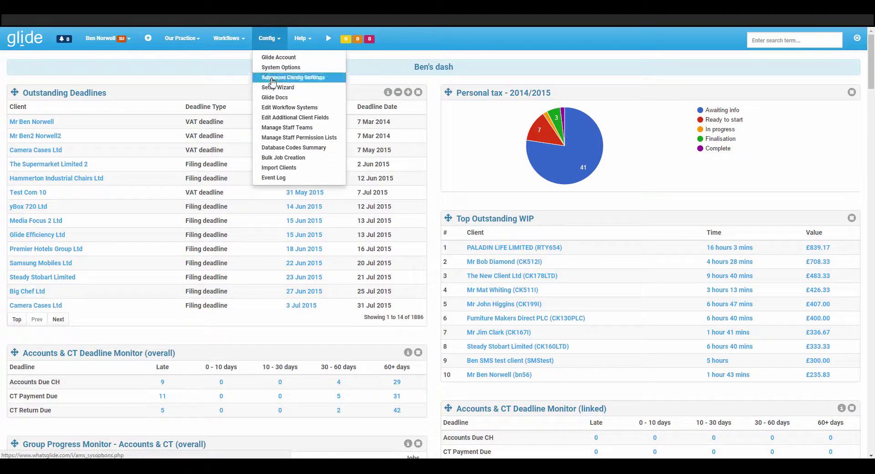
click(275, 109)
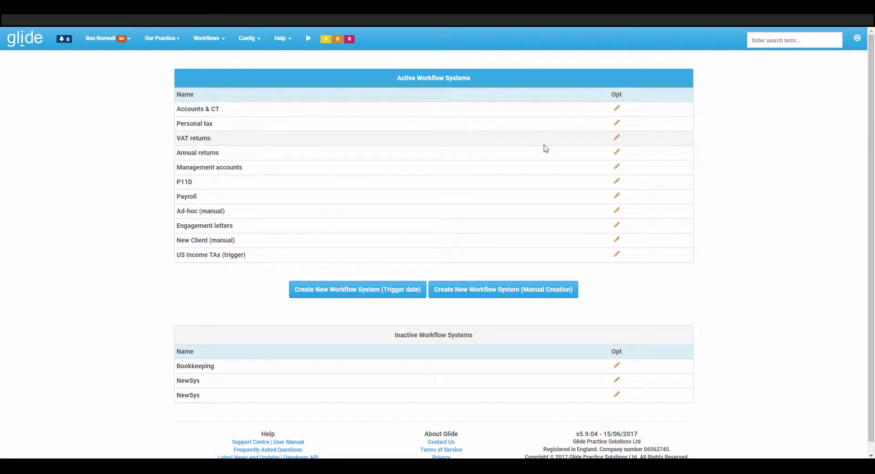
click(616, 139)
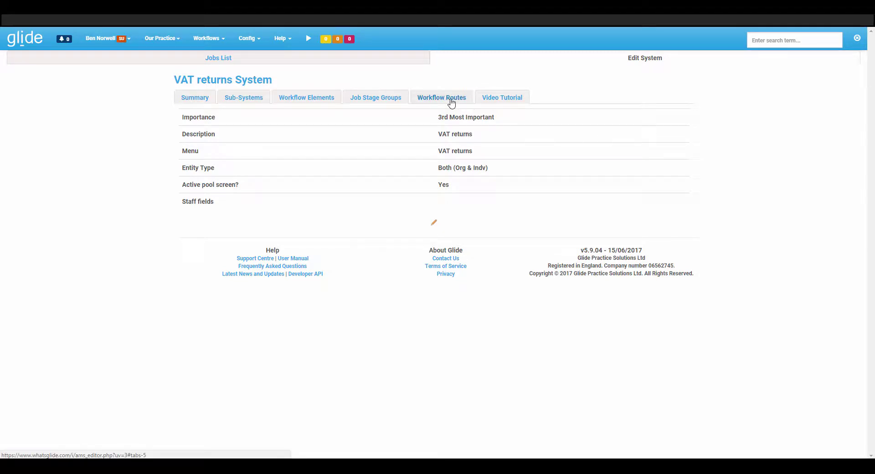
click(452, 103)
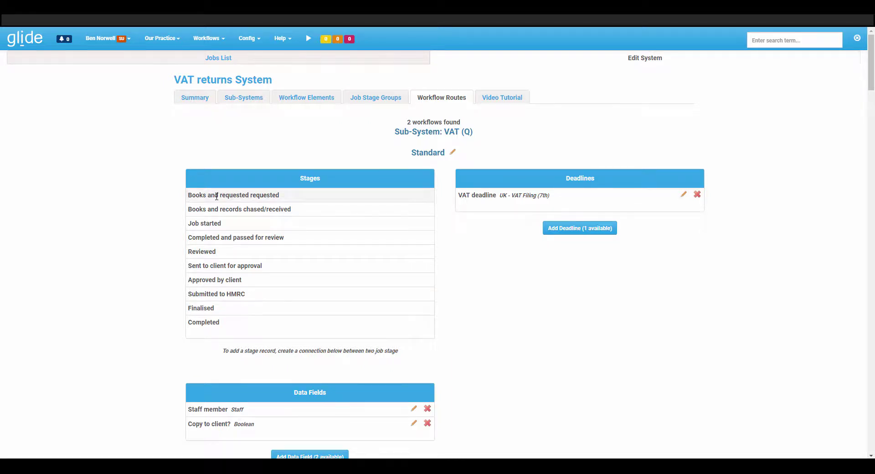
Step: Examine the Job Date and Deadline alert message triggers of the VAT (Q) Standard workflow
scroll(216, 196, down, 1)
scroll(216, 196, down, 5)
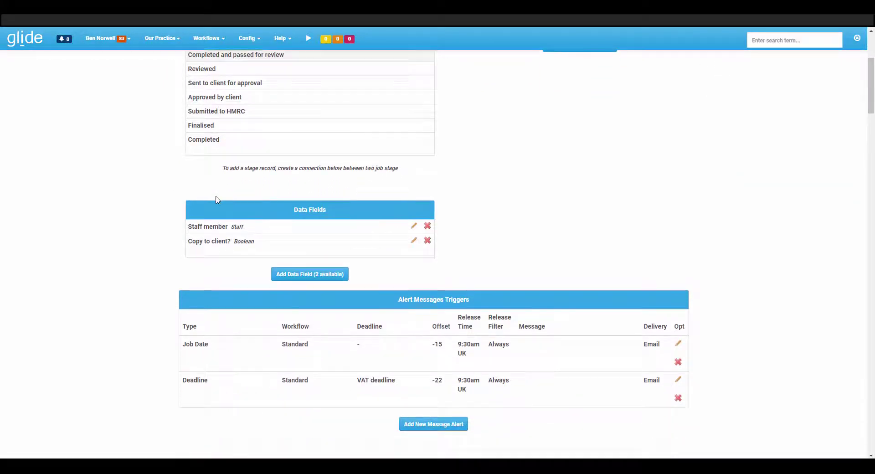
drag(391, 254, 474, 250)
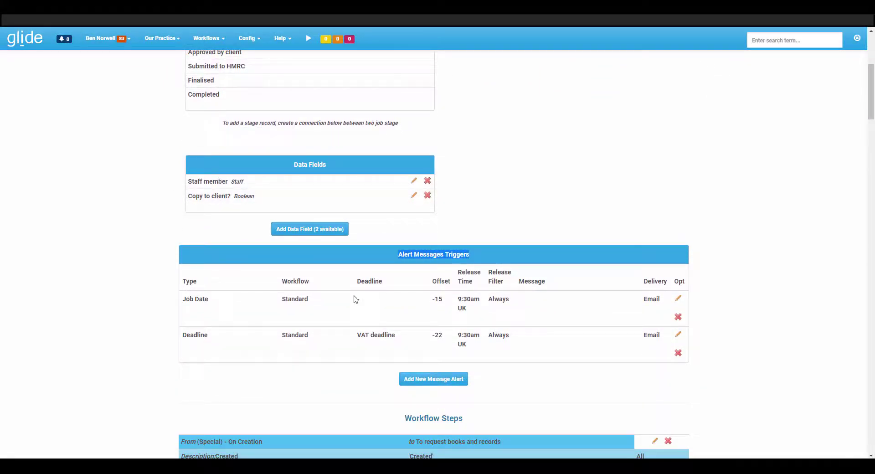
drag(183, 300, 209, 300)
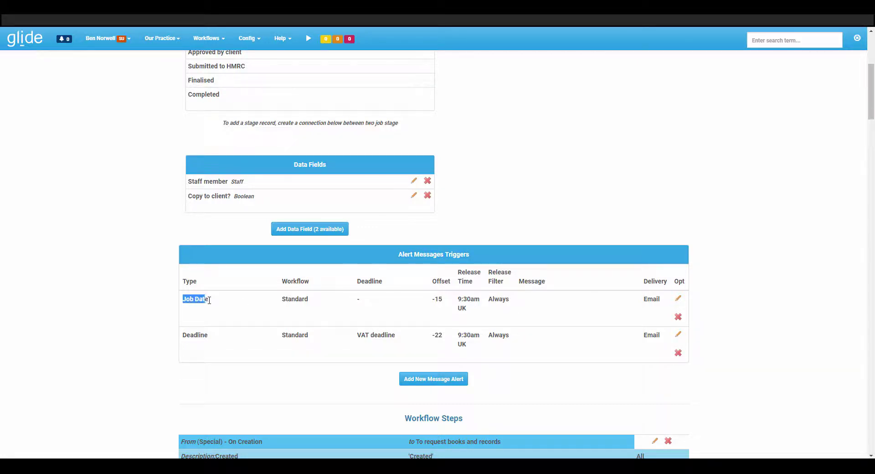
drag(189, 335, 217, 335)
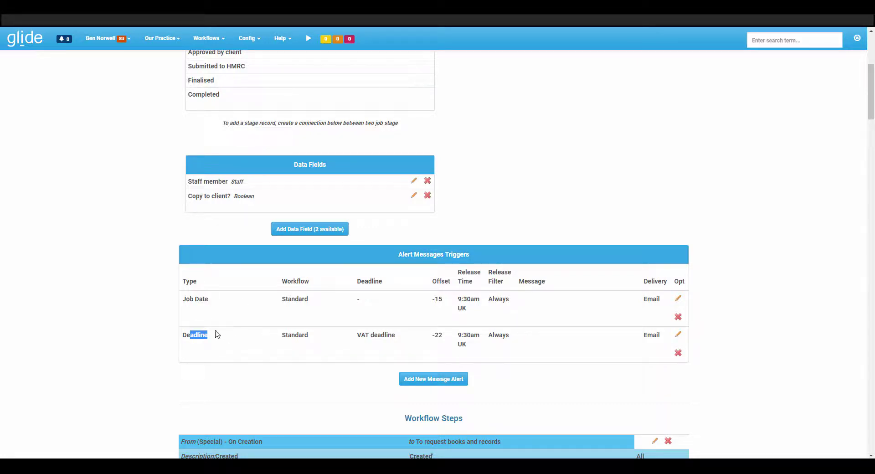
click(145, 303)
scroll(357, 263, down, 1)
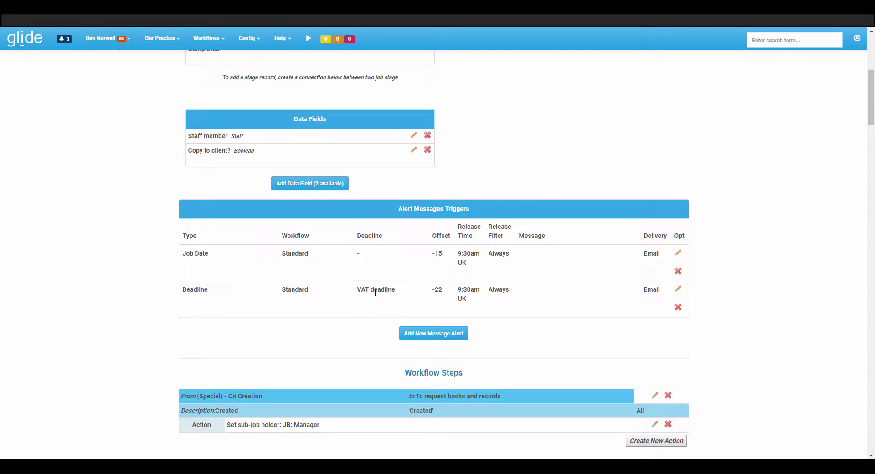
Step: Start a new message alert for the VAT (Q) Standard workflow and link it to the VAT deadline
click(420, 335)
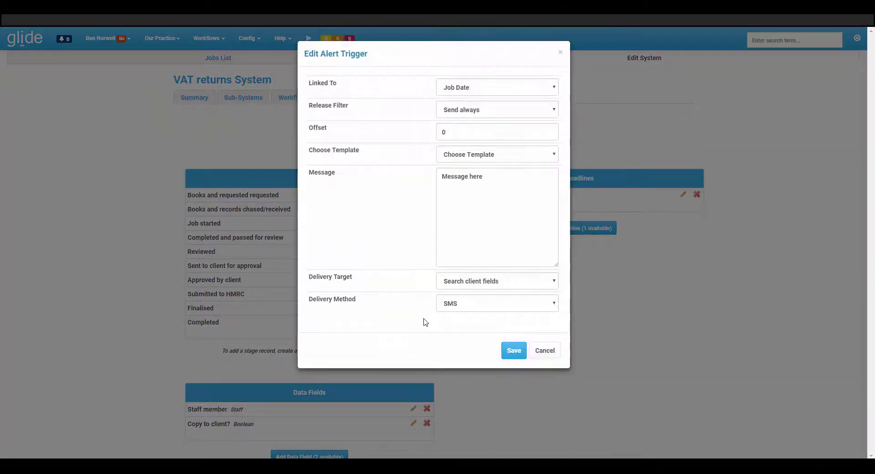
click(459, 88)
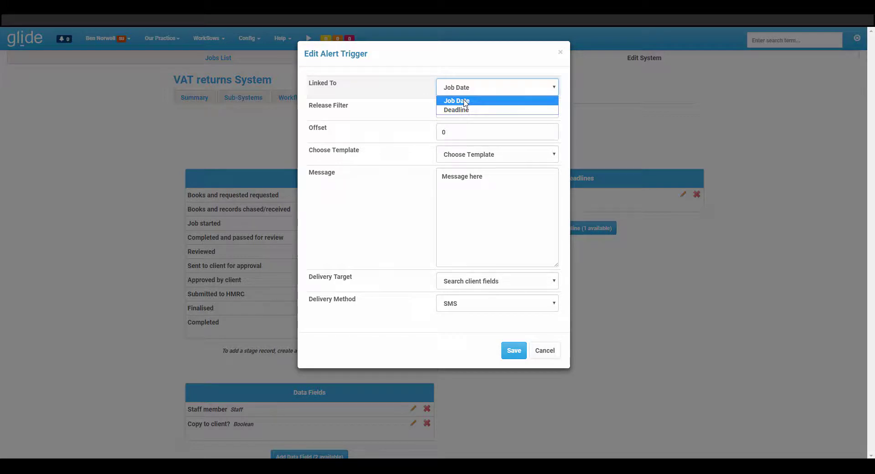
click(460, 110)
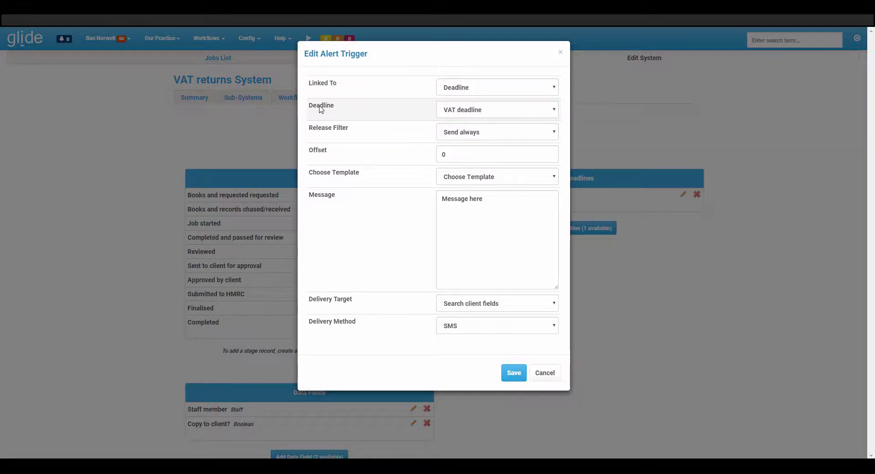
click(477, 110)
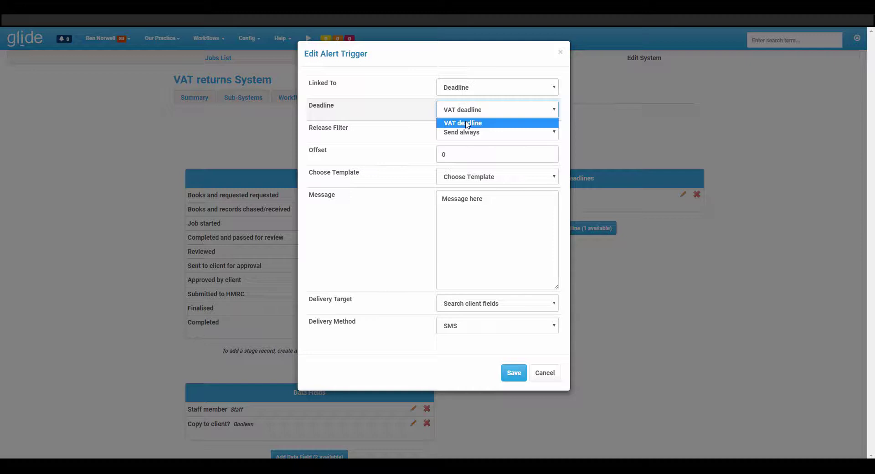
click(467, 123)
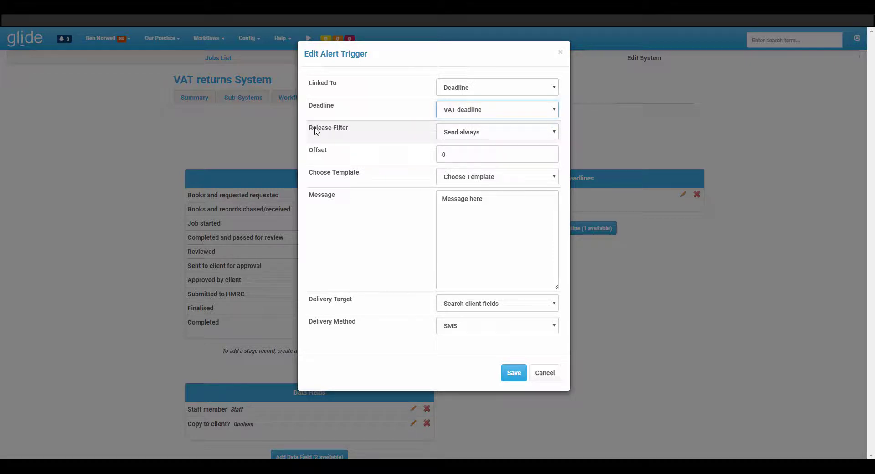
Step: Set the alert's release filter to "Only if not completed (deadline)" and its offset to -10
drag(313, 128, 353, 131)
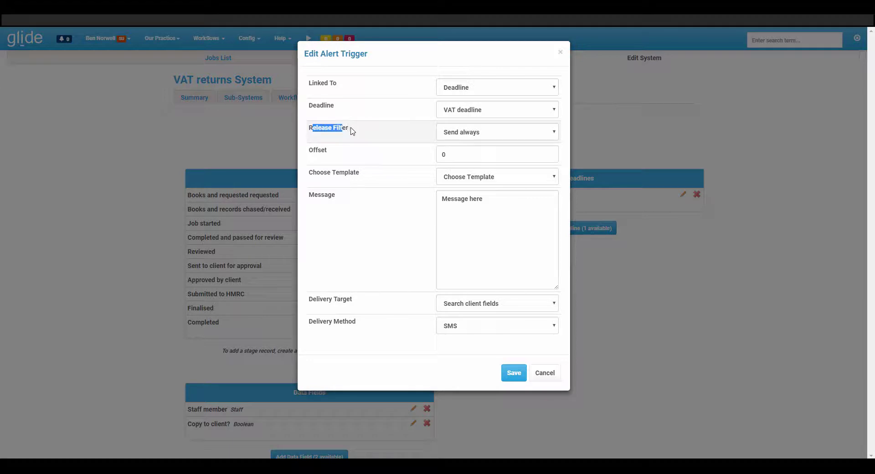
click(463, 133)
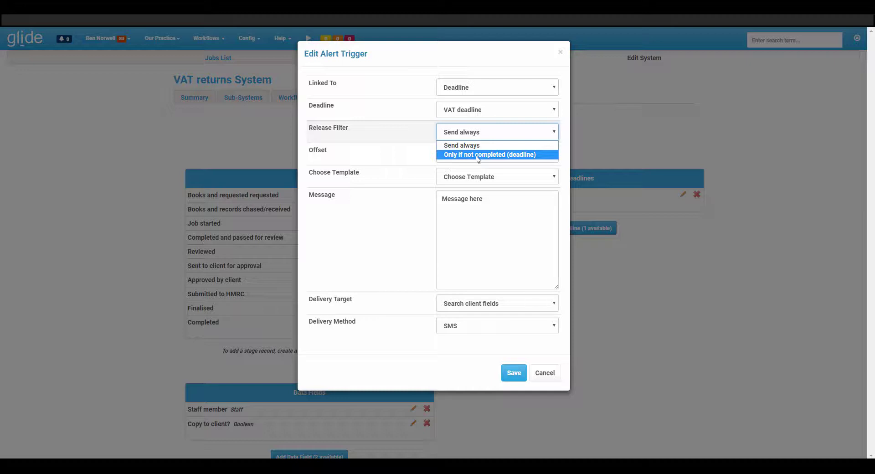
click(478, 155)
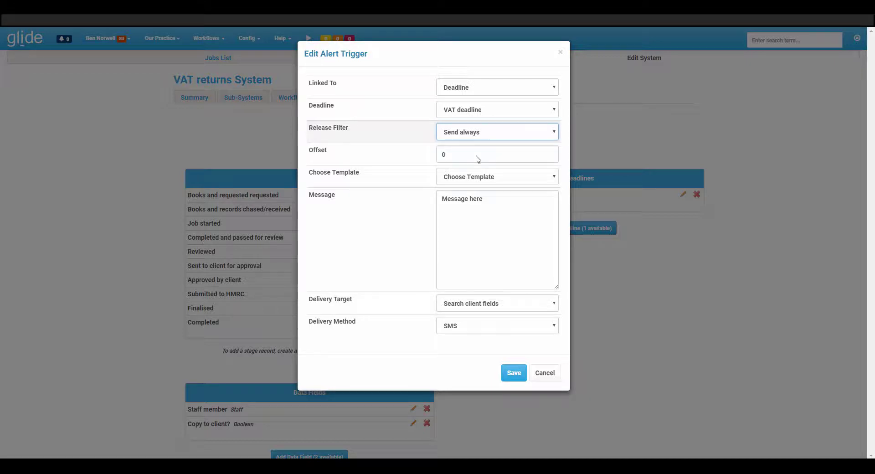
click(465, 155)
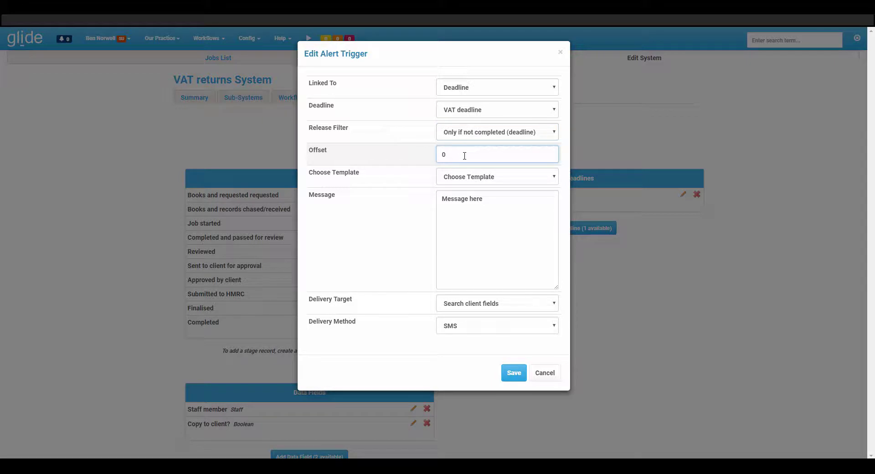
key(BackSpace)
text(-)
text(10)
Step: Choose the "VAT submission reminder" template for the alert and set its delivery target to VAT
click(473, 177)
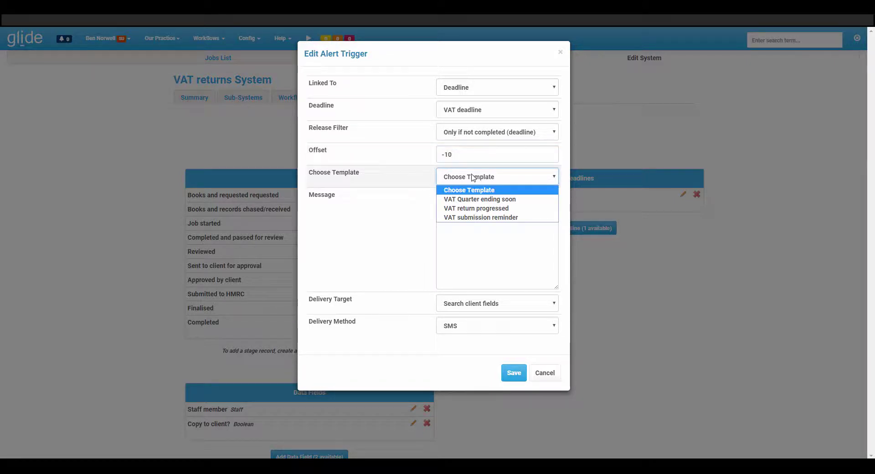
click(476, 218)
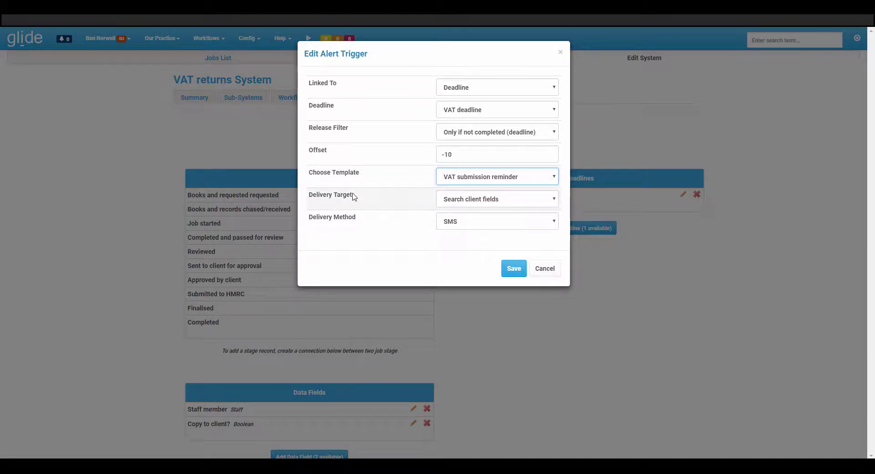
click(462, 203)
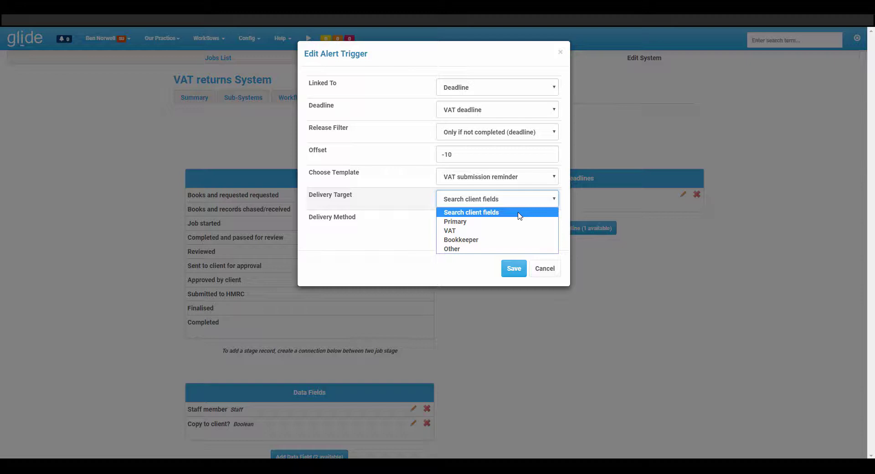
click(491, 231)
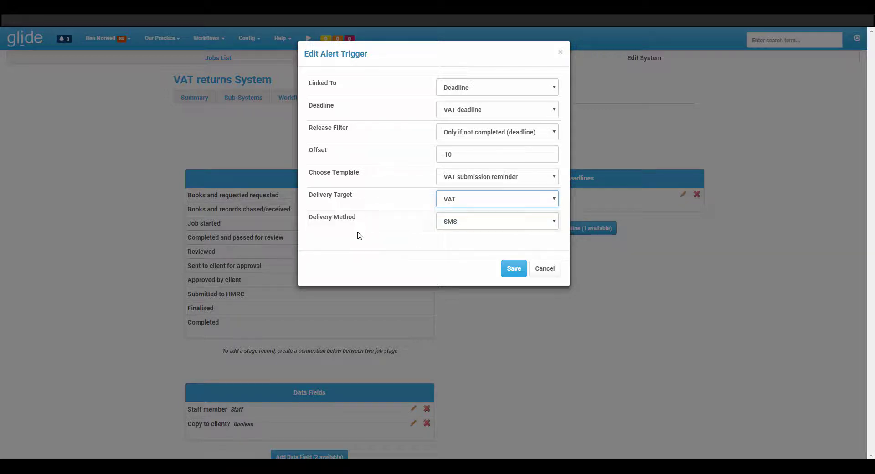
Step: Set the alert's delivery method to Email and save the alert trigger
click(454, 220)
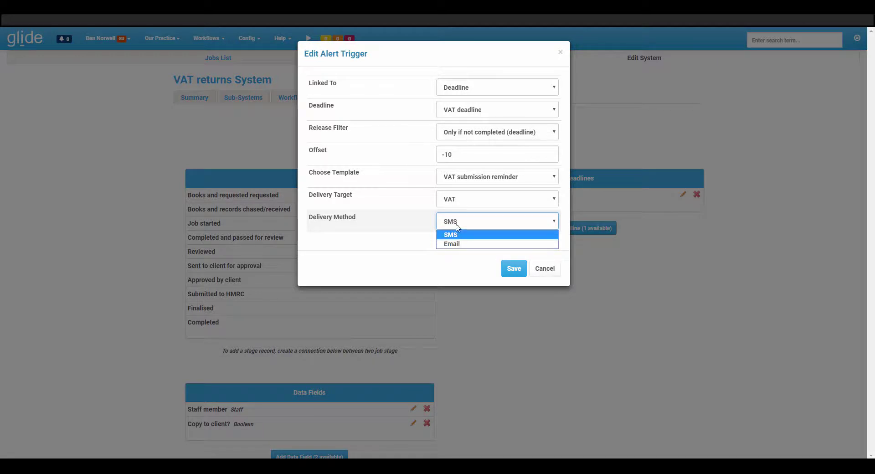
click(426, 221)
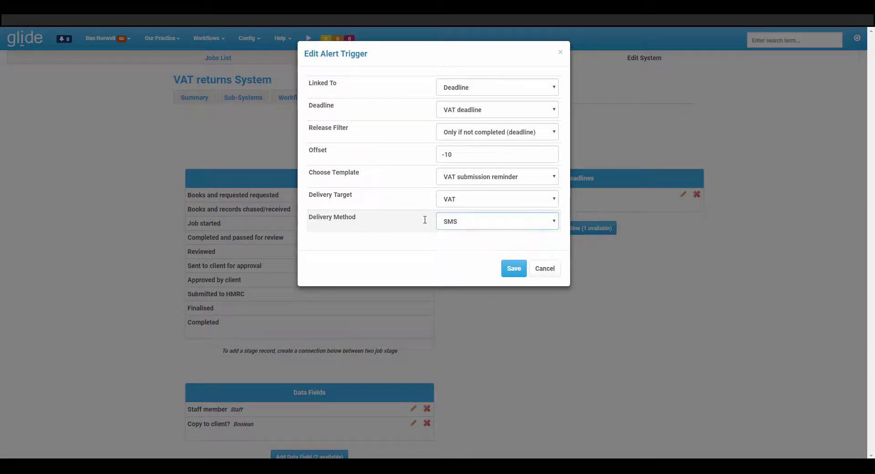
click(461, 223)
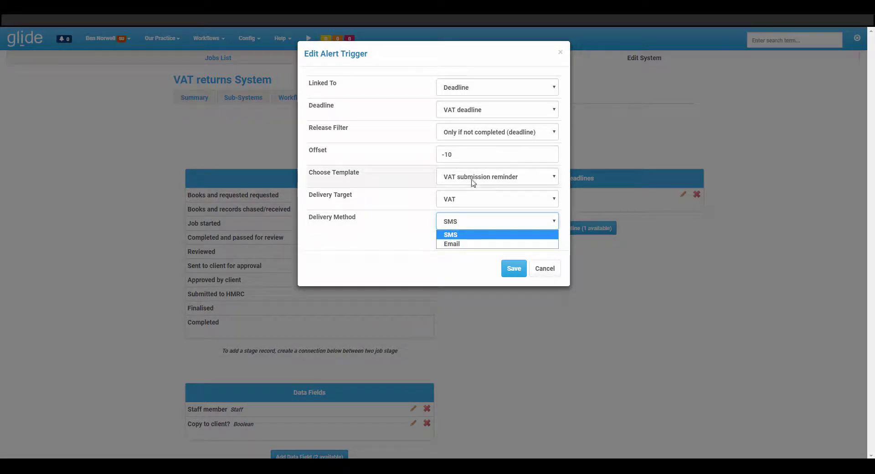
click(463, 245)
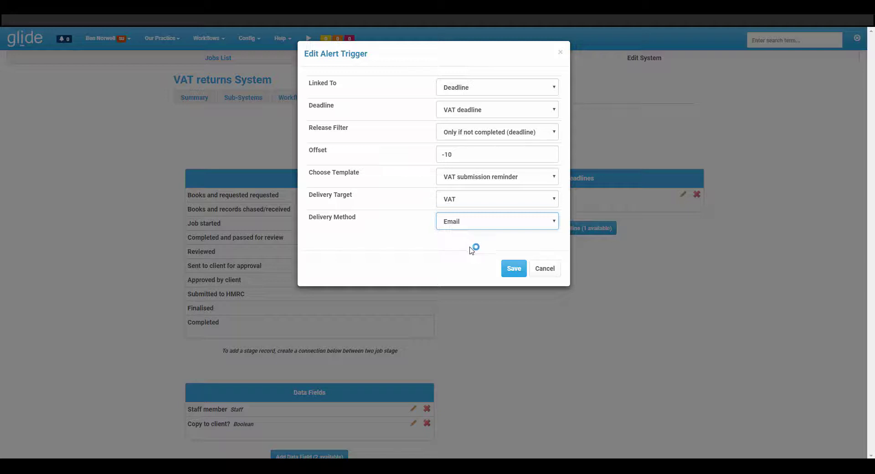
click(512, 268)
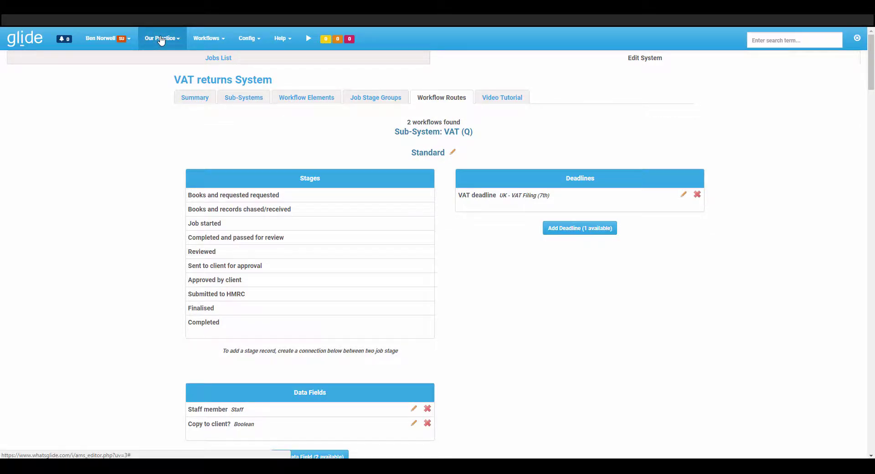
Step: Open the Messaging Centre's message templates and find the "VAT submission reminder" template
click(161, 40)
click(168, 106)
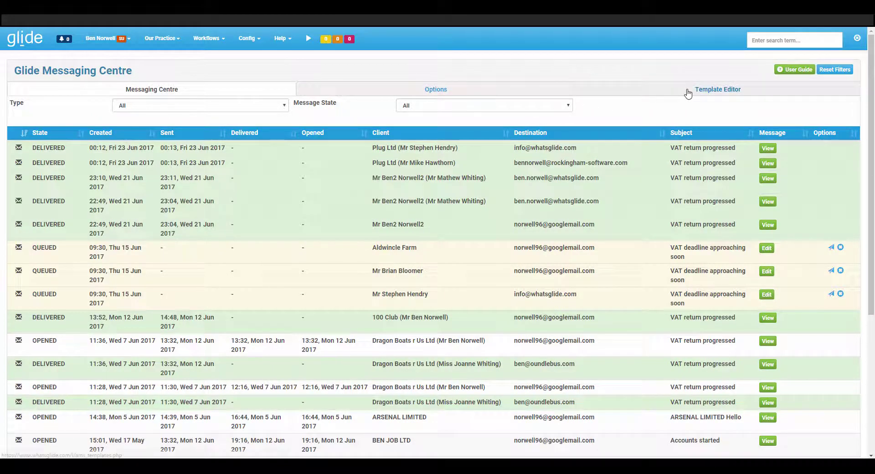
click(688, 93)
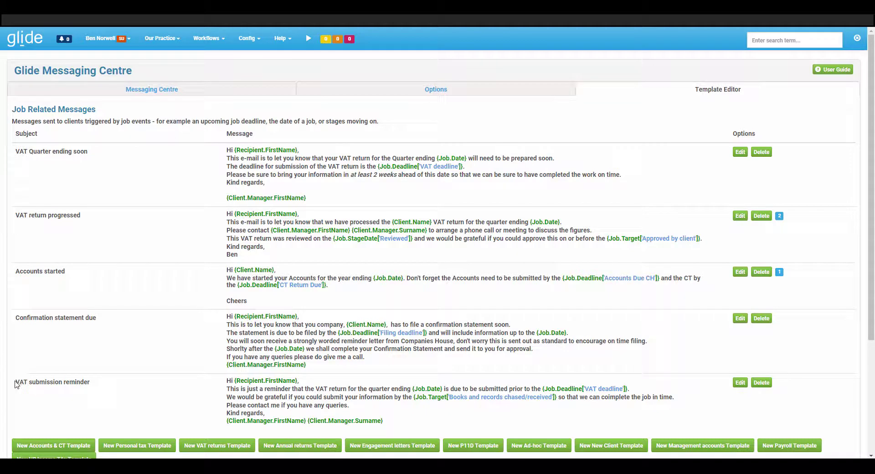
drag(17, 382, 85, 382)
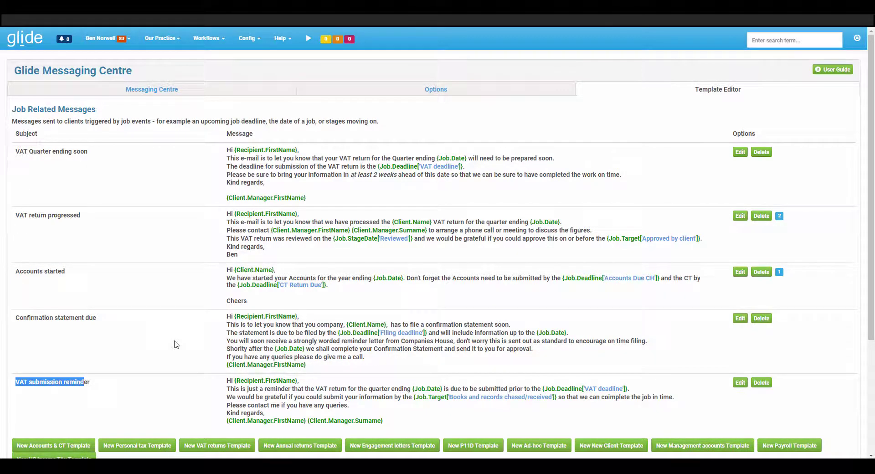
scroll(176, 345, down, 1)
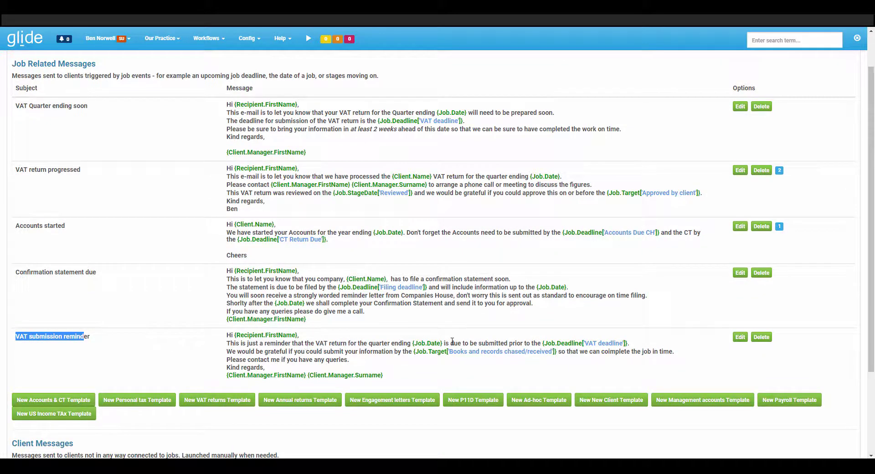
Step: Open the "VAT submission reminder" template and correct "coimplete" to "complete" in its message
click(740, 338)
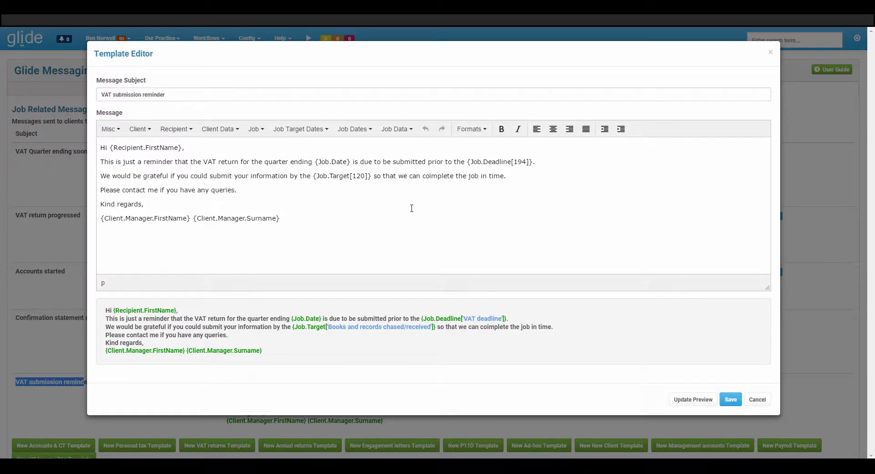
click(428, 176)
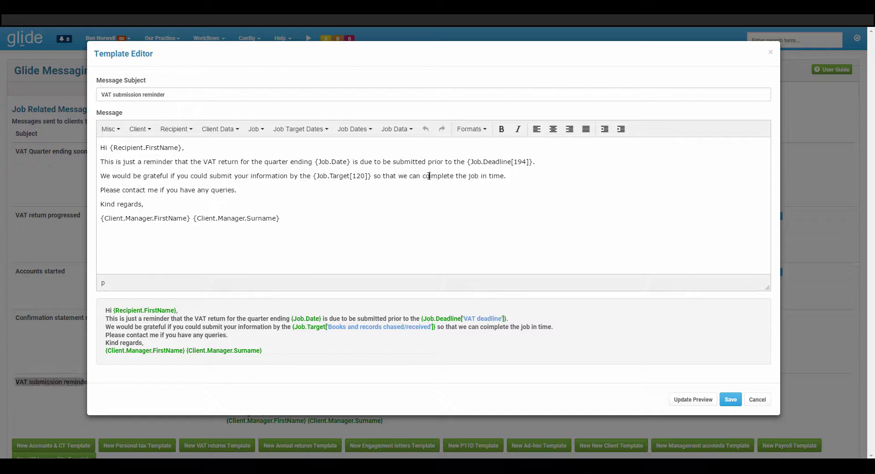
key(Delete)
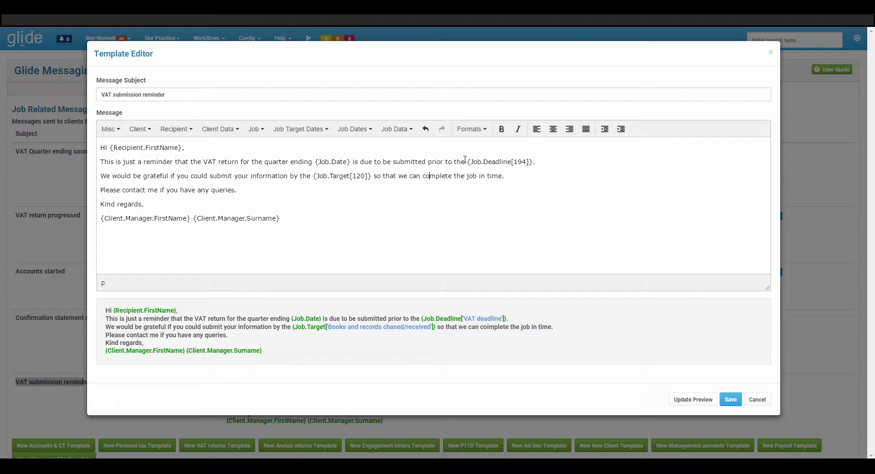
Step: Review the job target date and job date fields available for the reminder message, and cancel the template editing
click(313, 128)
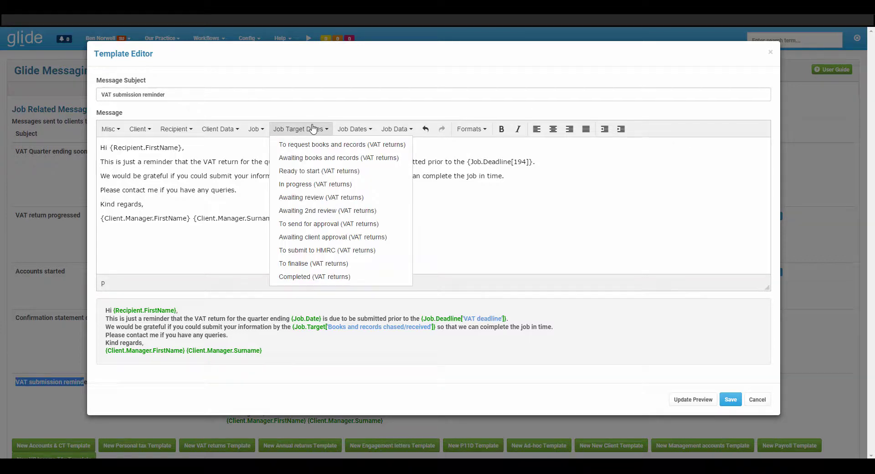
click(350, 130)
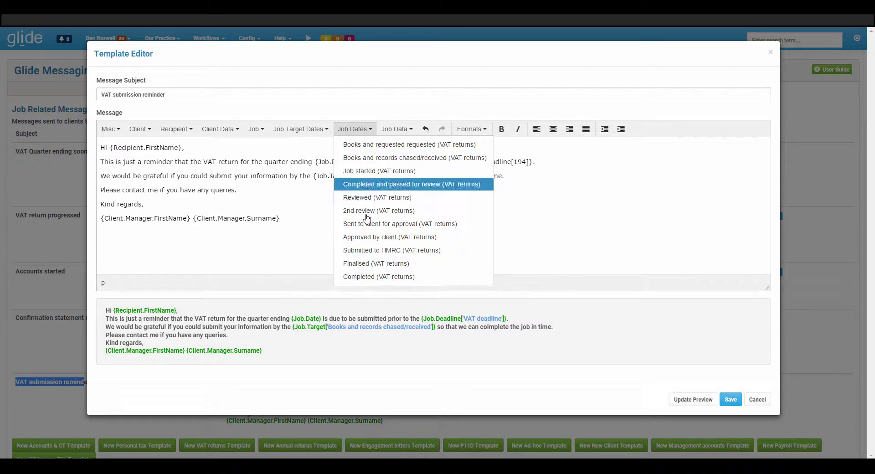
click(306, 129)
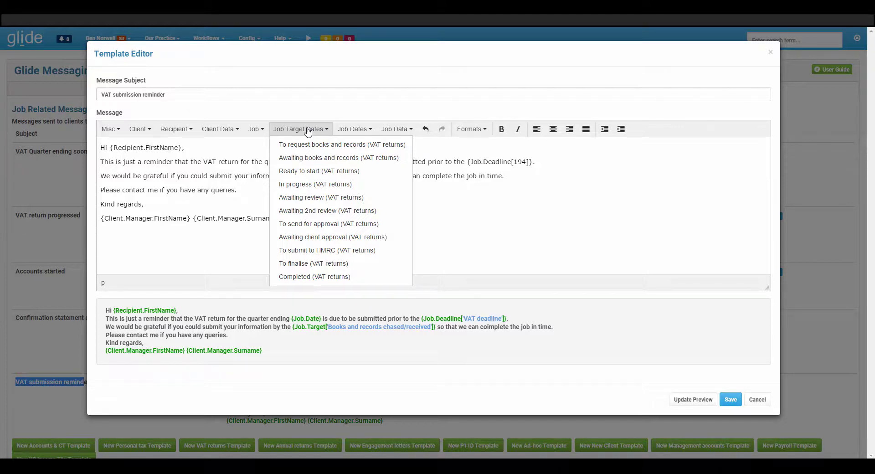
click(155, 204)
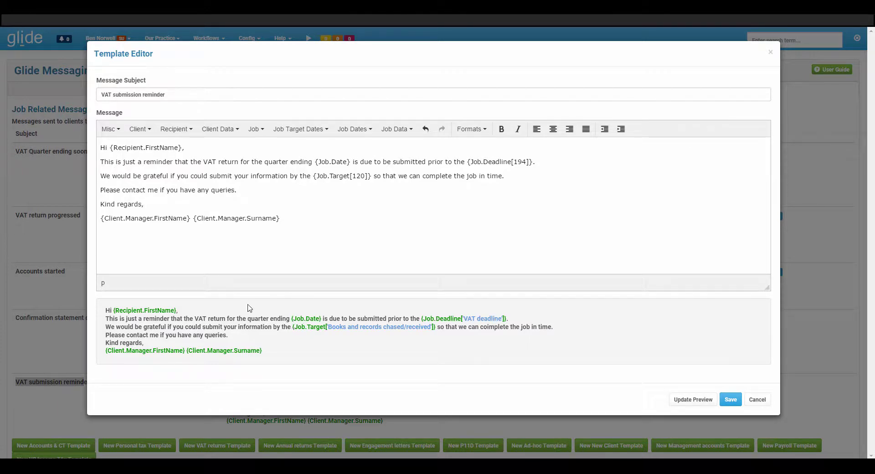
click(758, 400)
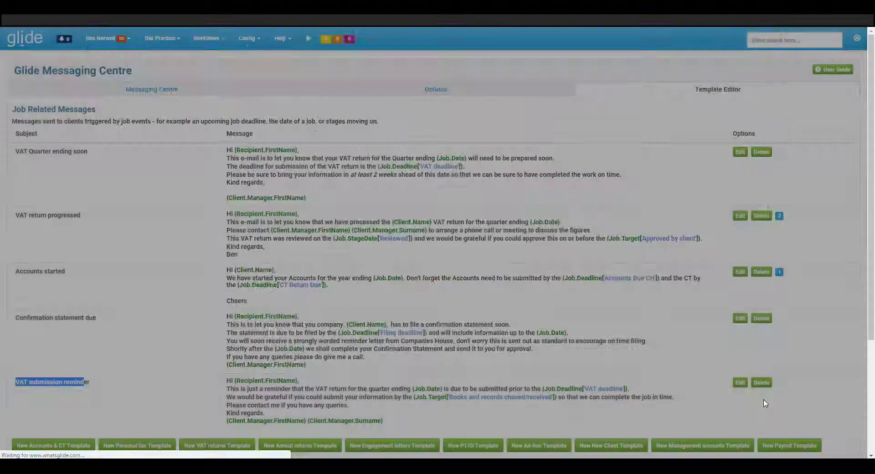